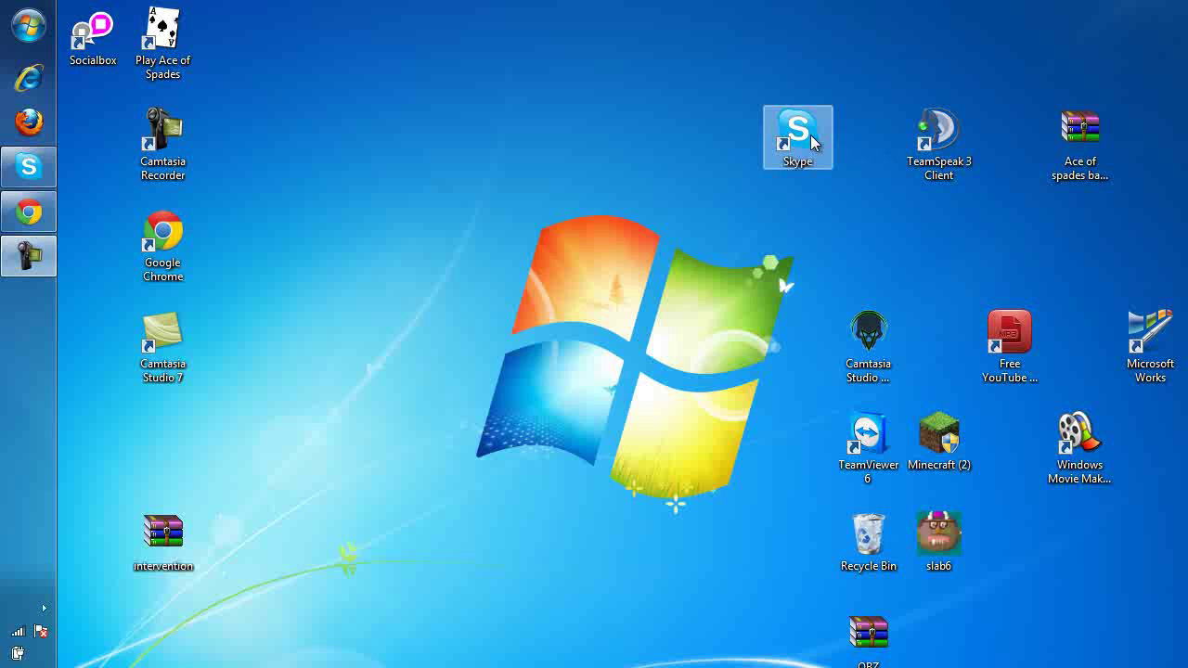
Return the Skype shortcut to the icon column beside TeamSpeak 3 Client, leaving nothing selected
{"action": "left_click_drag", "start_coordinate": [747, 125], "coordinate": [813, 127]}
{"action": "left_click", "coordinate": [746, 119]}
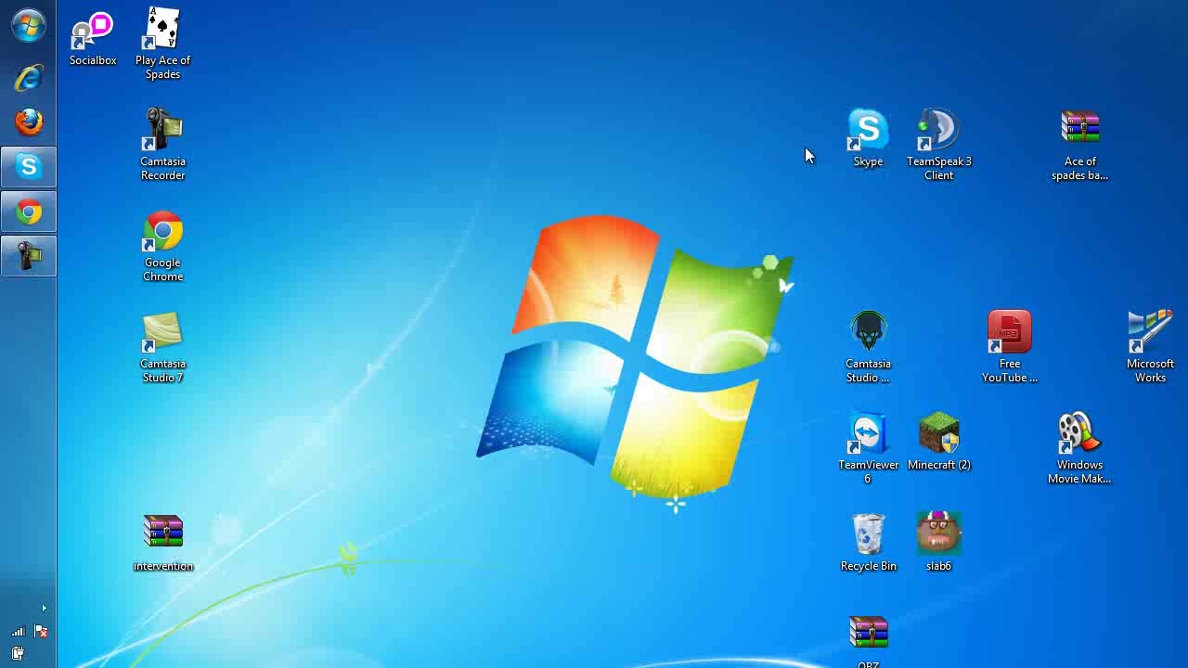
{"action": "mouse_move", "coordinate": [805, 123]}
{"action": "left_mouse_down"}
{"action": "mouse_move", "coordinate": [744, 452]}
{"action": "mouse_move", "coordinate": [447, 537]}
{"action": "left_mouse_up"}
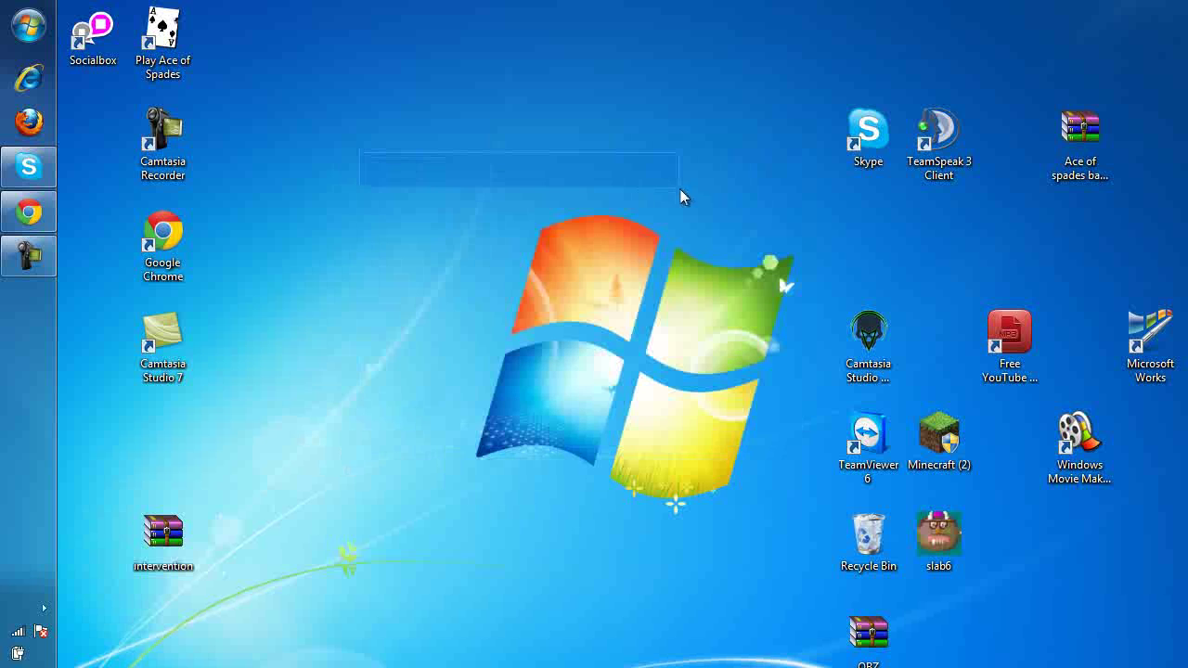
{"action": "left_click_drag", "start_coordinate": [455, 156], "coordinate": [706, 200]}
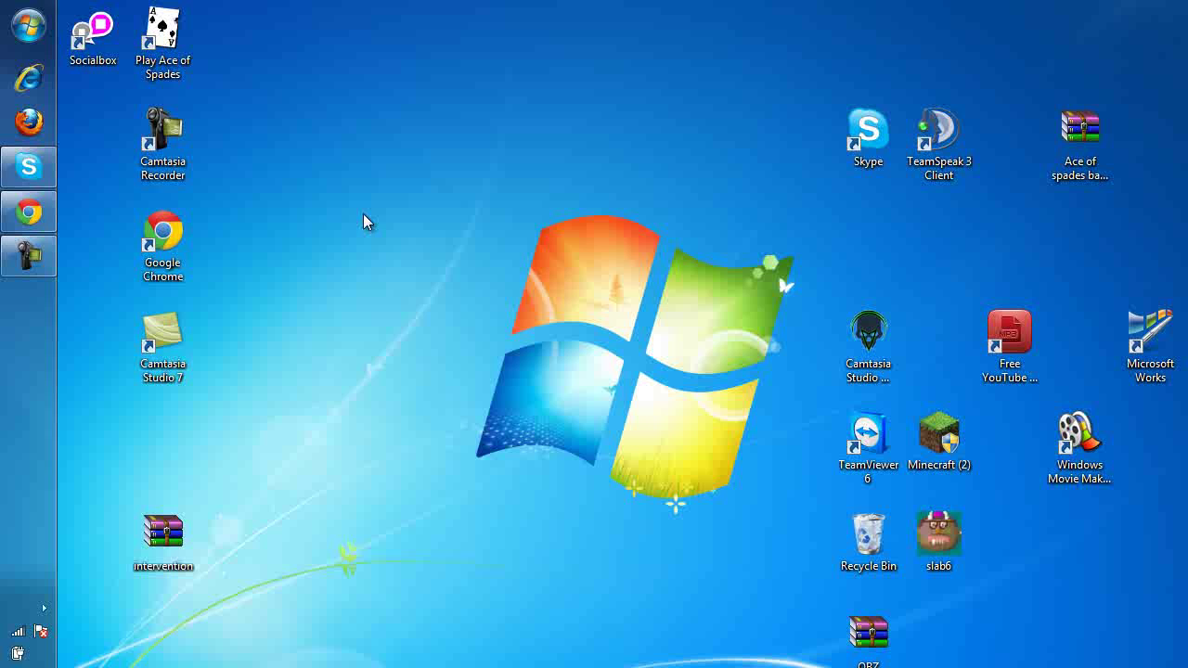
Launch Google Chrome from the Start menu and maximize its window
{"action": "left_click", "coordinate": [35, 30]}
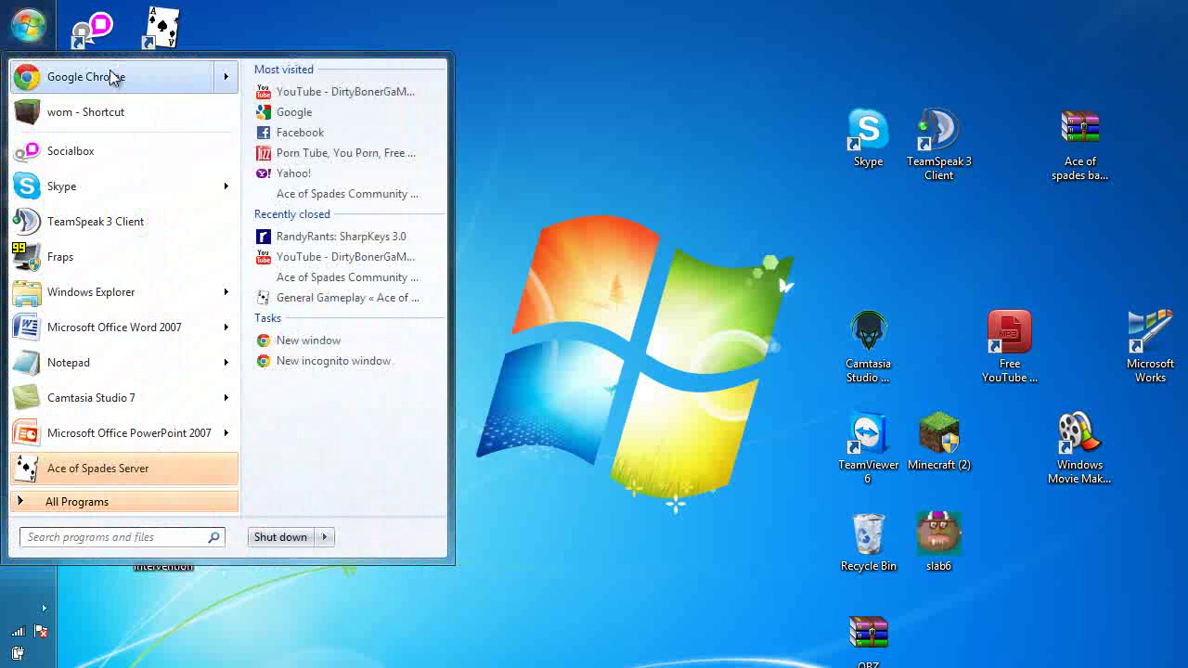
{"action": "mouse_move", "coordinate": [121, 77]}
{"action": "left_click", "coordinate": [191, 93]}
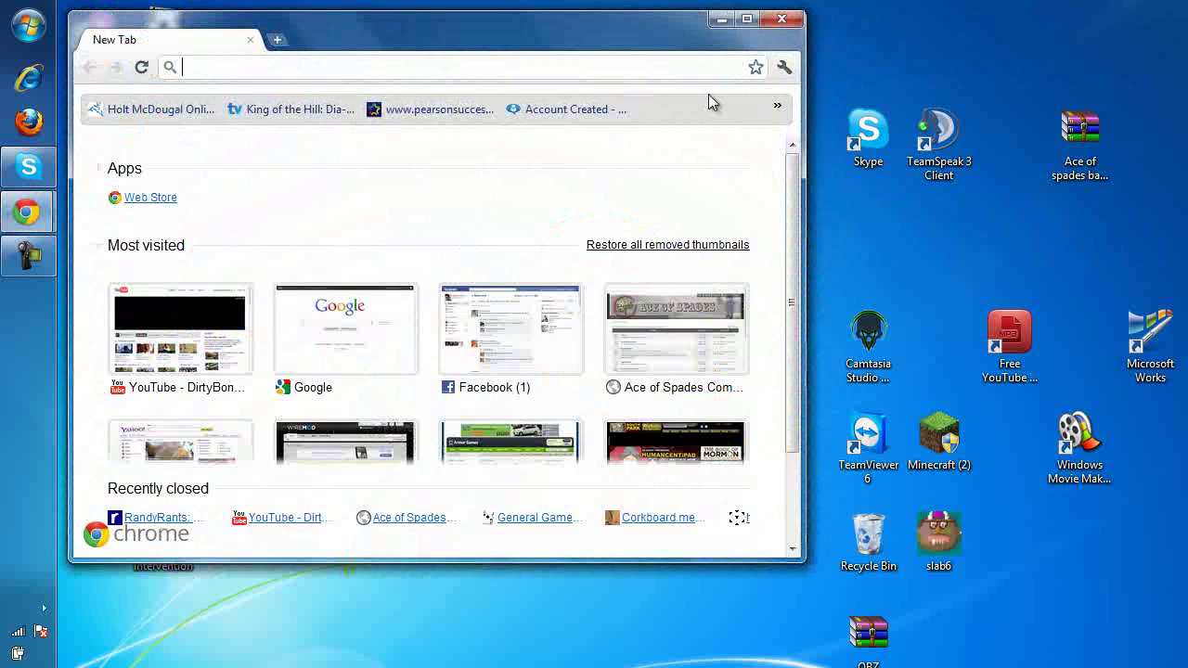
{"action": "left_click", "coordinate": [750, 19]}
{"action": "left_click", "coordinate": [651, 362]}
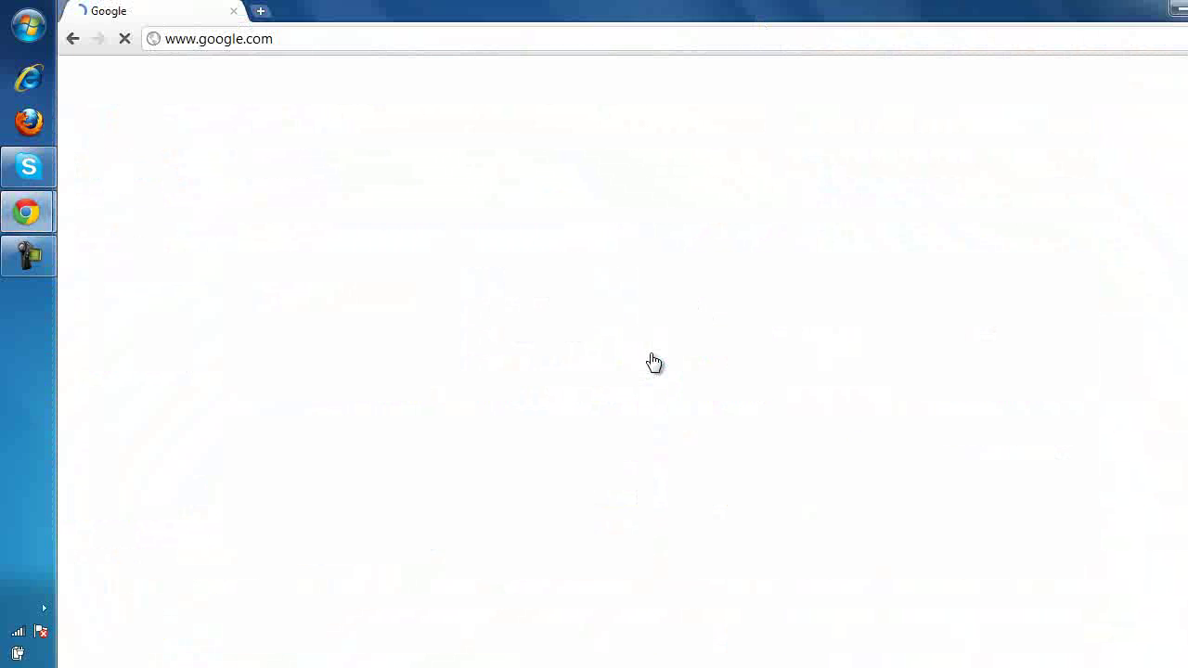
{"action": "left_click", "coordinate": [650, 354]}
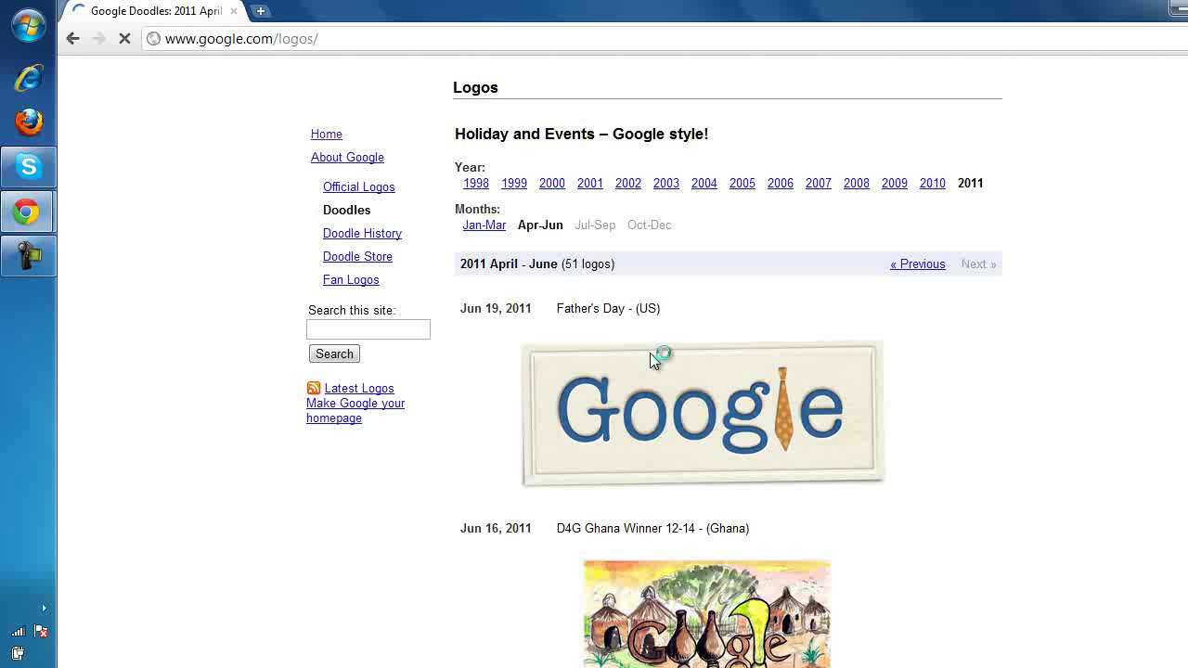
Search Google for 'key tweak'
{"action": "scroll", "coordinate": [652, 360], "scroll_direction": "down", "scroll_amount": 6}
{"action": "scroll", "coordinate": [651, 360], "scroll_direction": "down", "scroll_amount": 6}
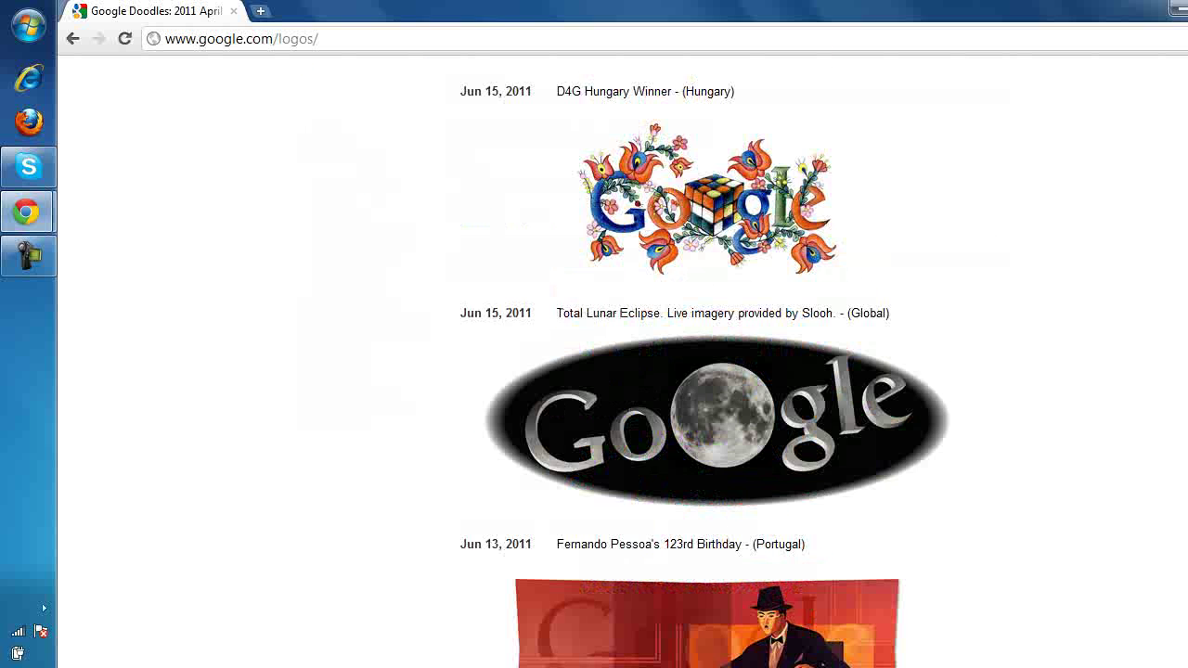
{"action": "scroll", "coordinate": [652, 360], "scroll_direction": "up", "scroll_amount": 10}
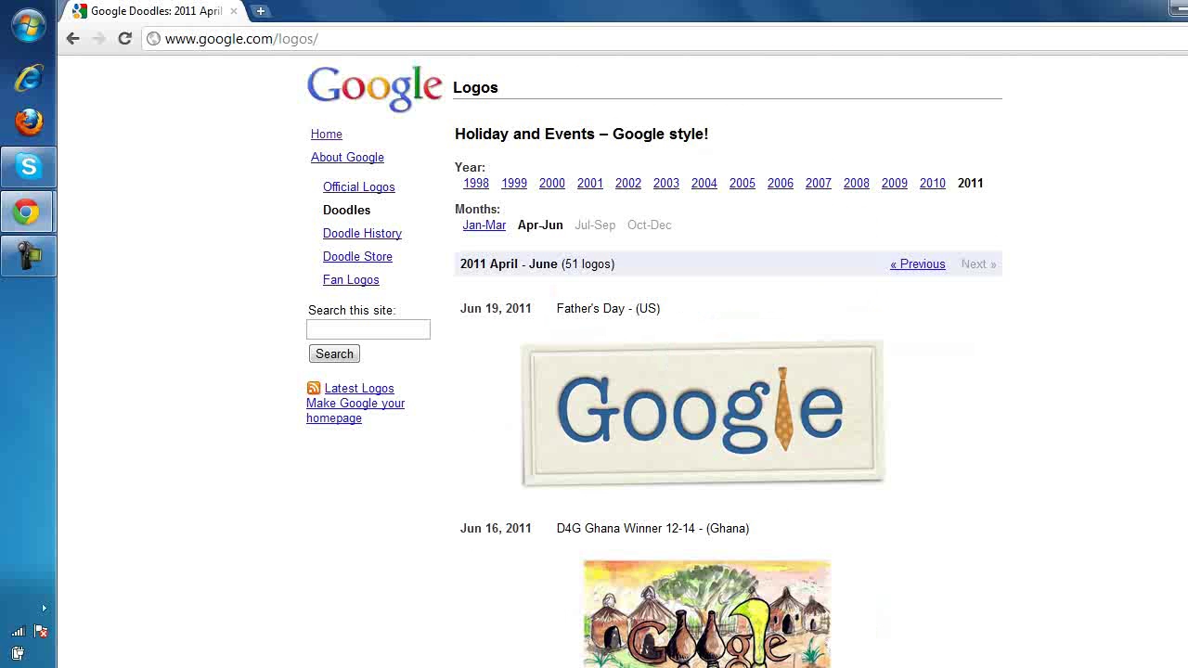
{"action": "left_click", "coordinate": [411, 76]}
{"action": "type", "text": "key "}
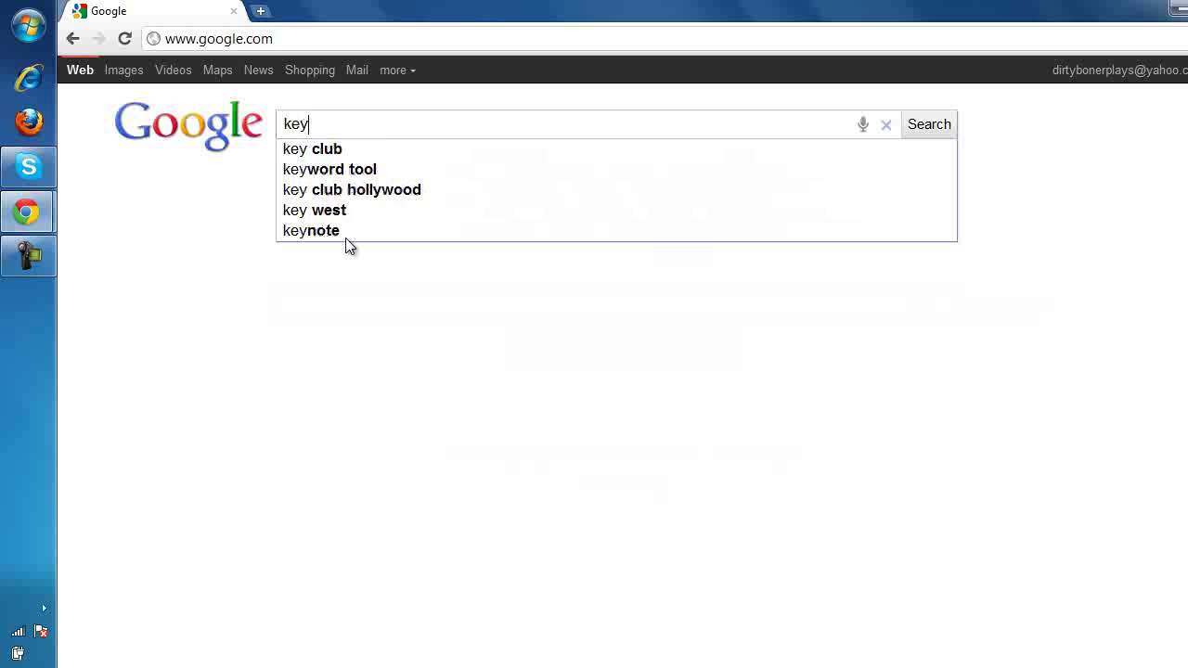
{"action": "type", "text": "twea"}
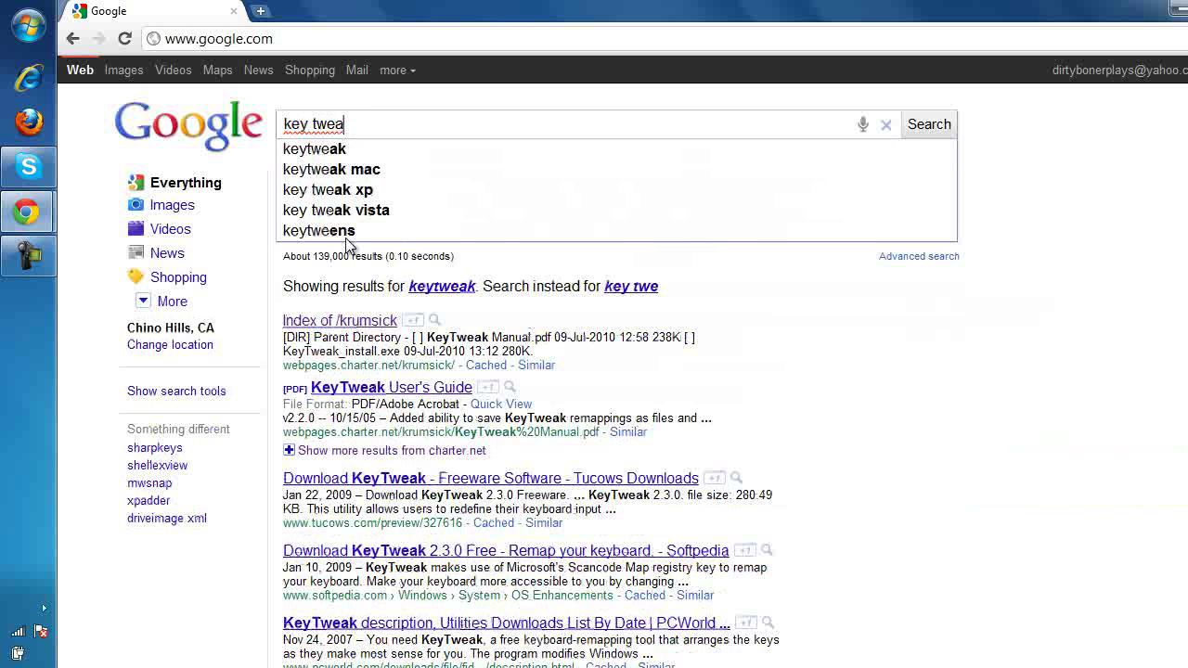
{"action": "type", "text": "k"}
{"action": "key", "text": "Return"}
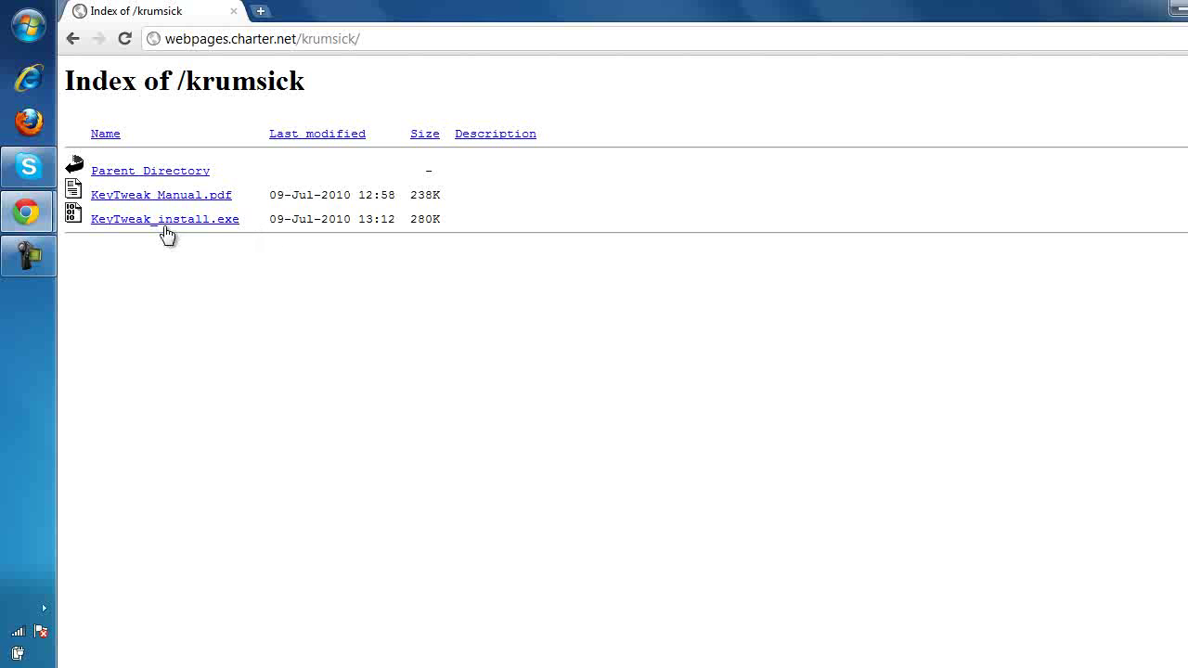
Download KeyTweak_install.exe, accept the license, and install into the default folder
{"action": "left_click", "coordinate": [197, 221]}
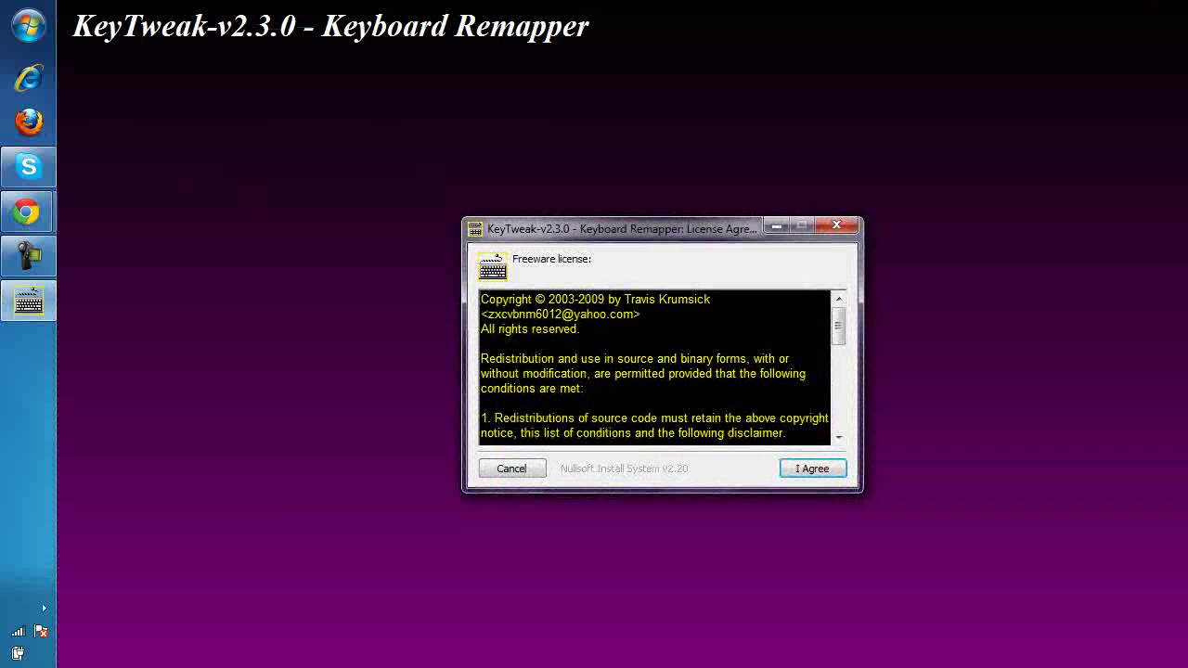
{"action": "left_click", "coordinate": [786, 473]}
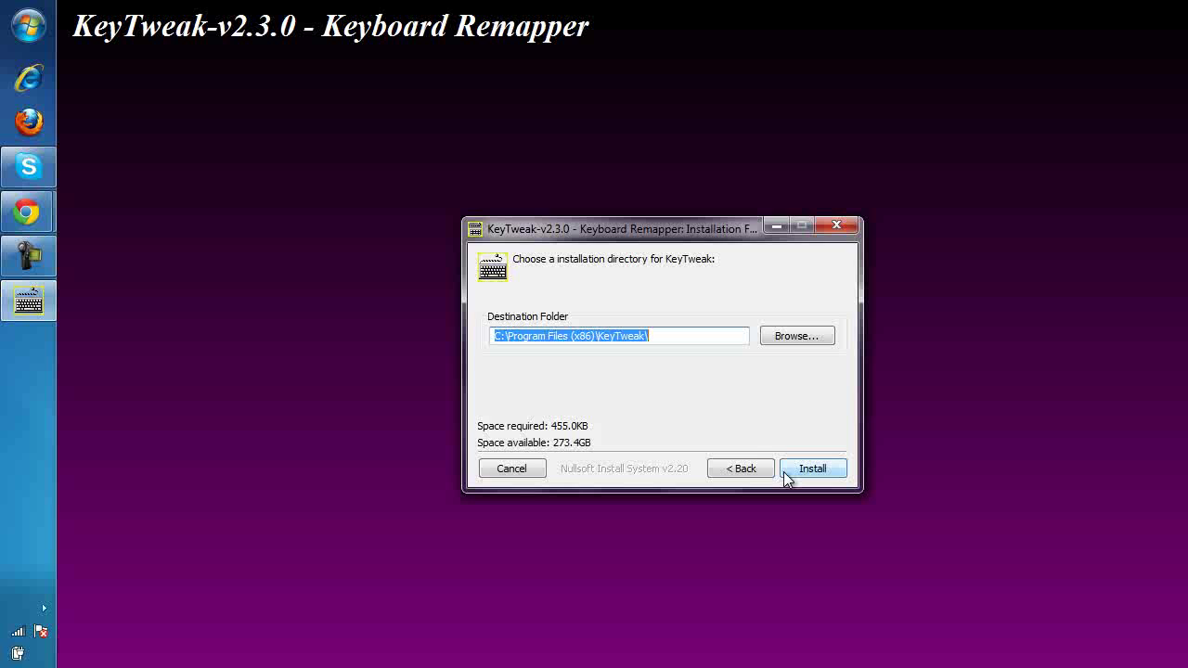
{"action": "left_click", "coordinate": [787, 475]}
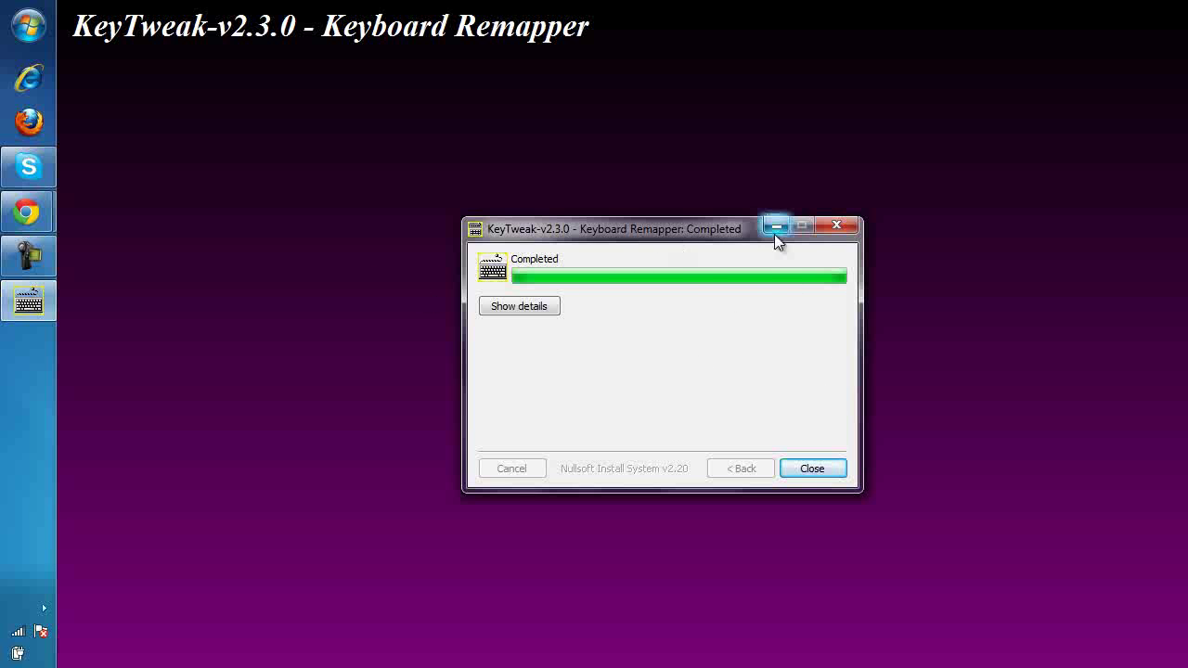
Close the installer, search 'keyt' in the Start menu, and launch KeyTweak
{"action": "left_click", "coordinate": [800, 470]}
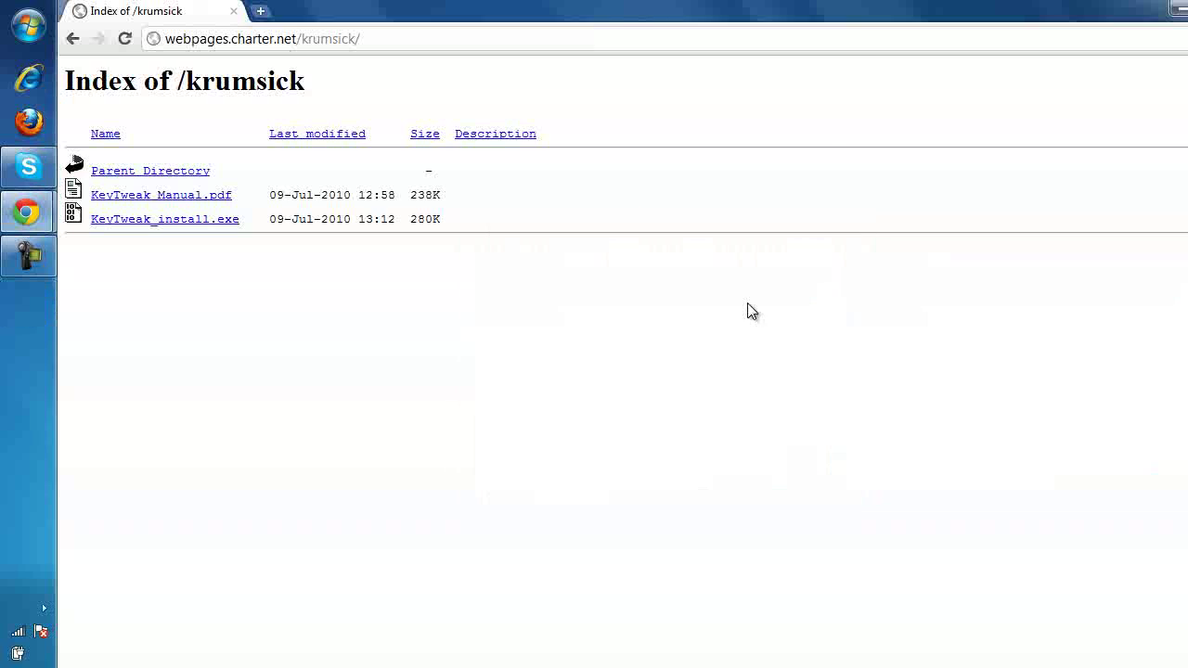
{"action": "left_click", "coordinate": [1176, 8]}
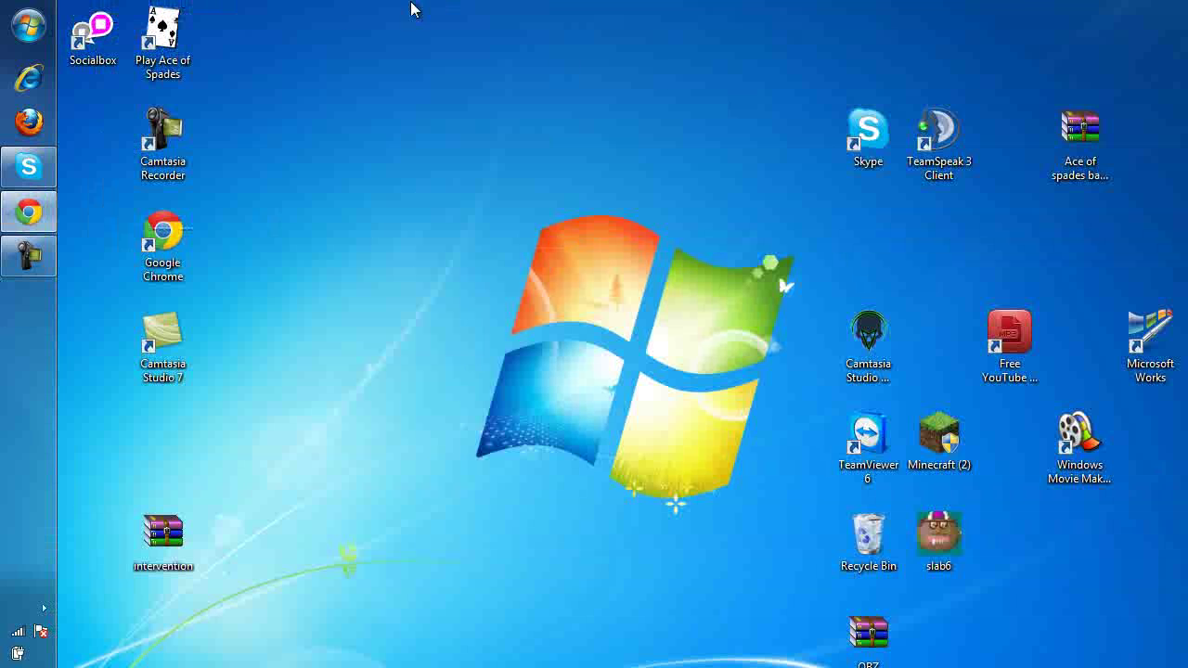
{"action": "left_click", "coordinate": [3, 5]}
{"action": "type", "text": "key"}
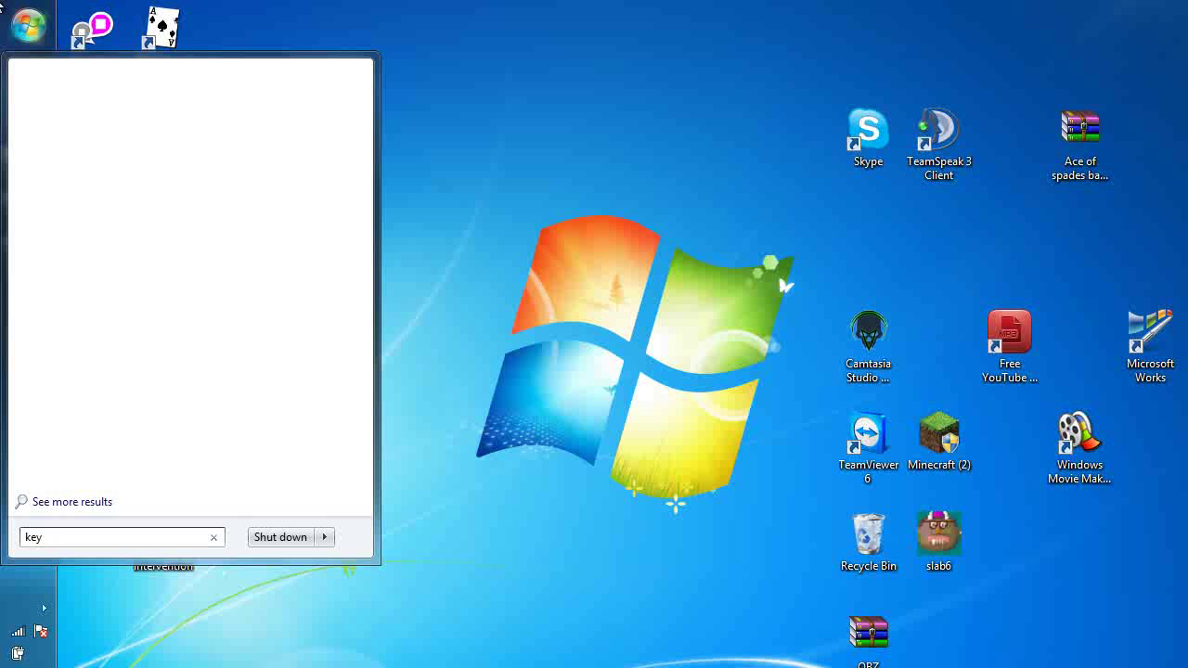
{"action": "type", "text": "tweak"}
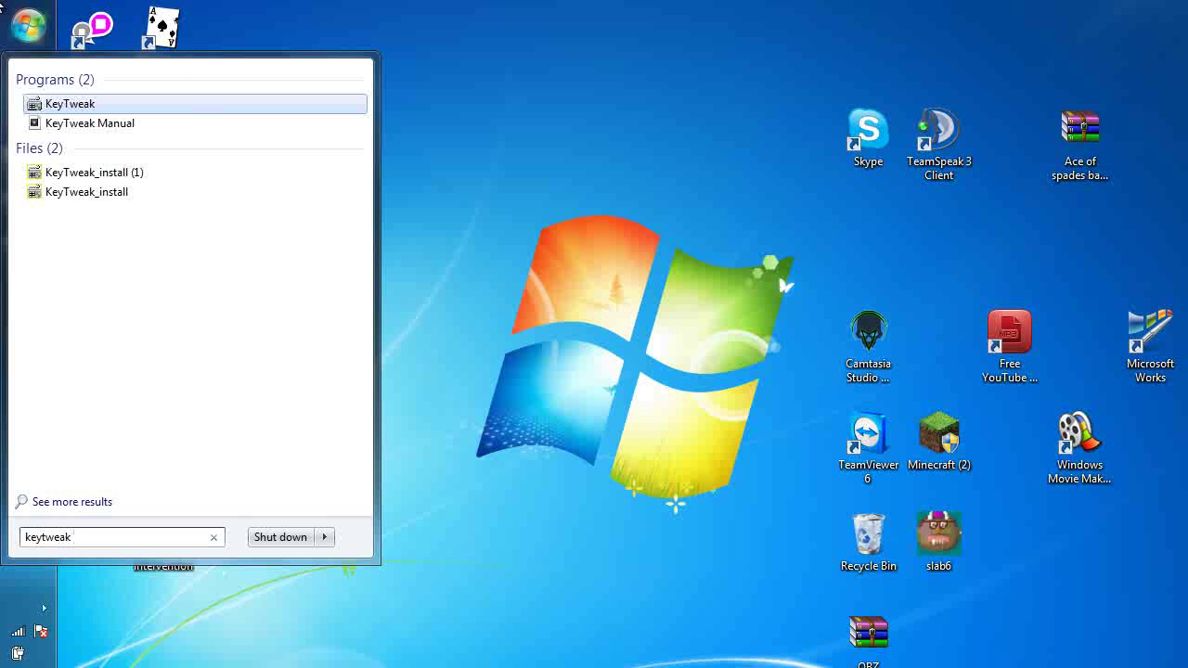
{"action": "left_click", "coordinate": [65, 103]}
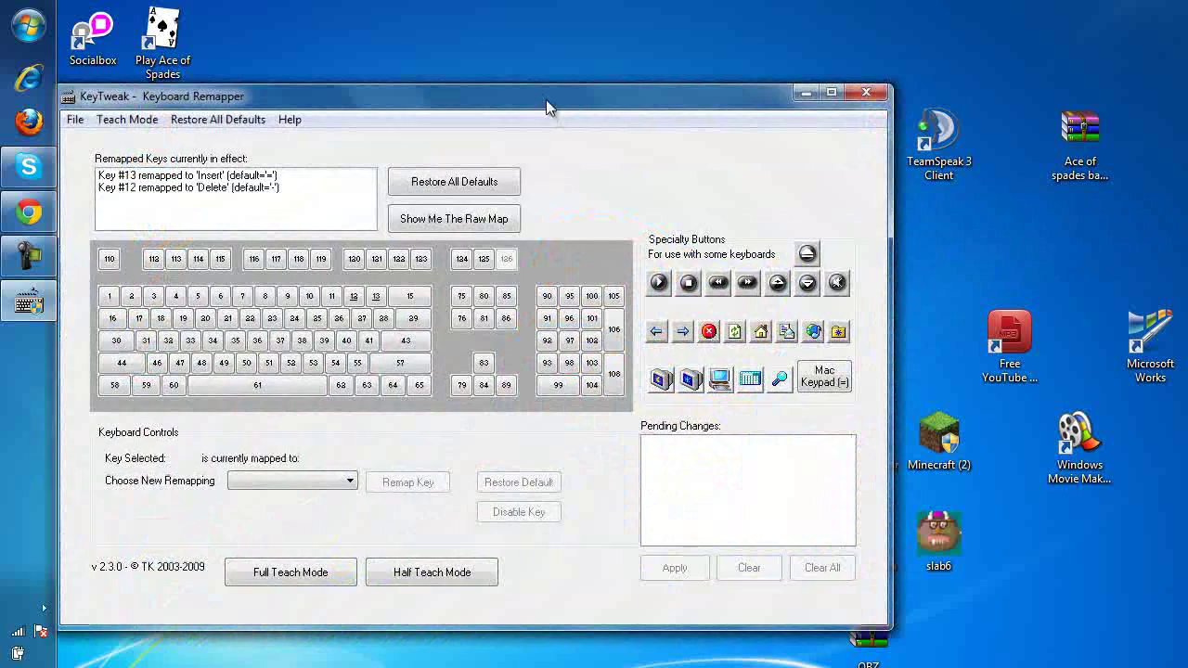
{"action": "left_click_drag", "start_coordinate": [547, 102], "coordinate": [720, 23]}
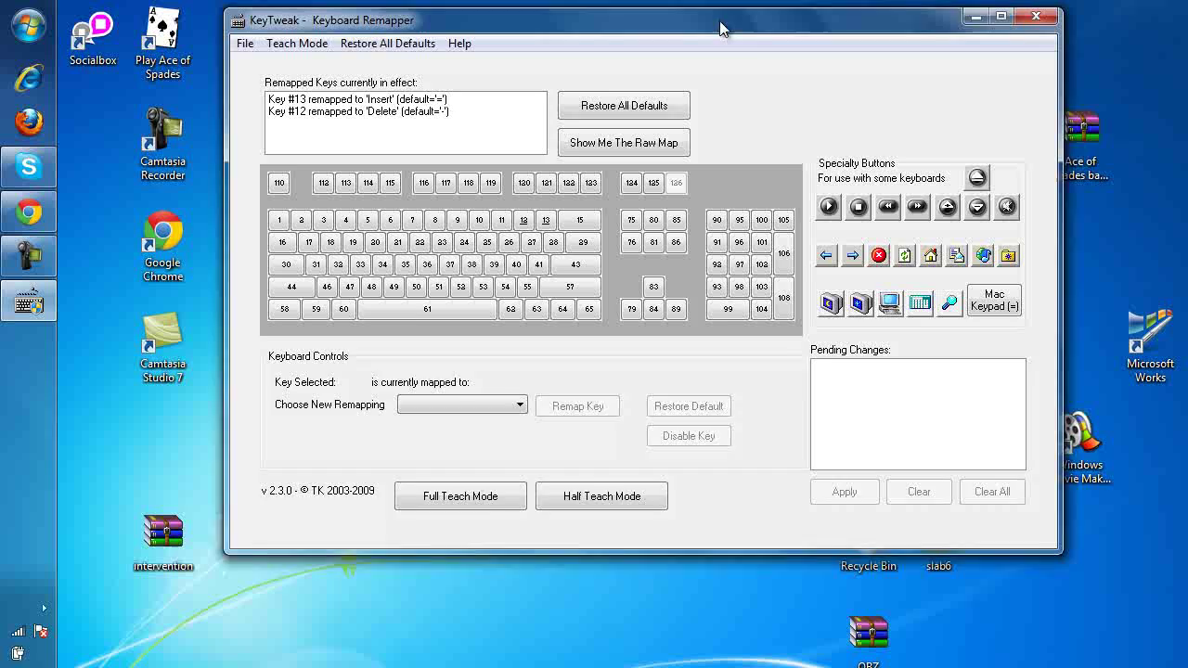
{"action": "mouse_move", "coordinate": [720, 23]}
{"action": "left_mouse_down"}
{"action": "mouse_move", "coordinate": [720, 151]}
{"action": "mouse_move", "coordinate": [709, 82]}
{"action": "left_mouse_up"}
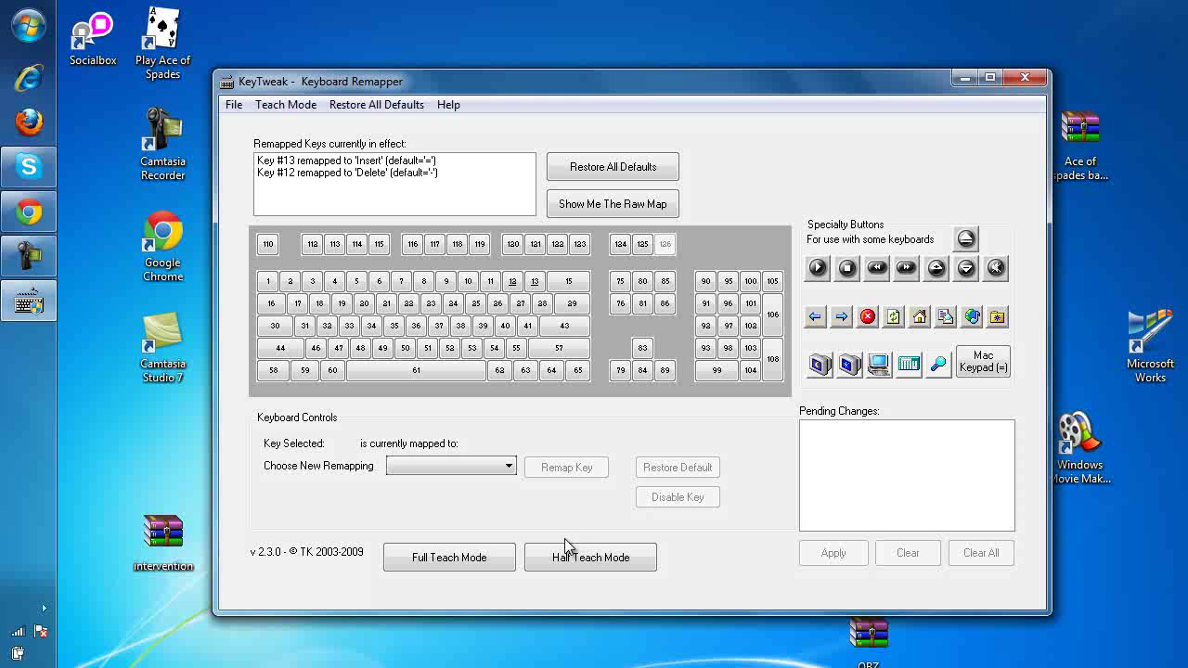
Choose Insert as the new mapping and select key 13 for remapping
{"action": "left_click", "coordinate": [452, 472]}
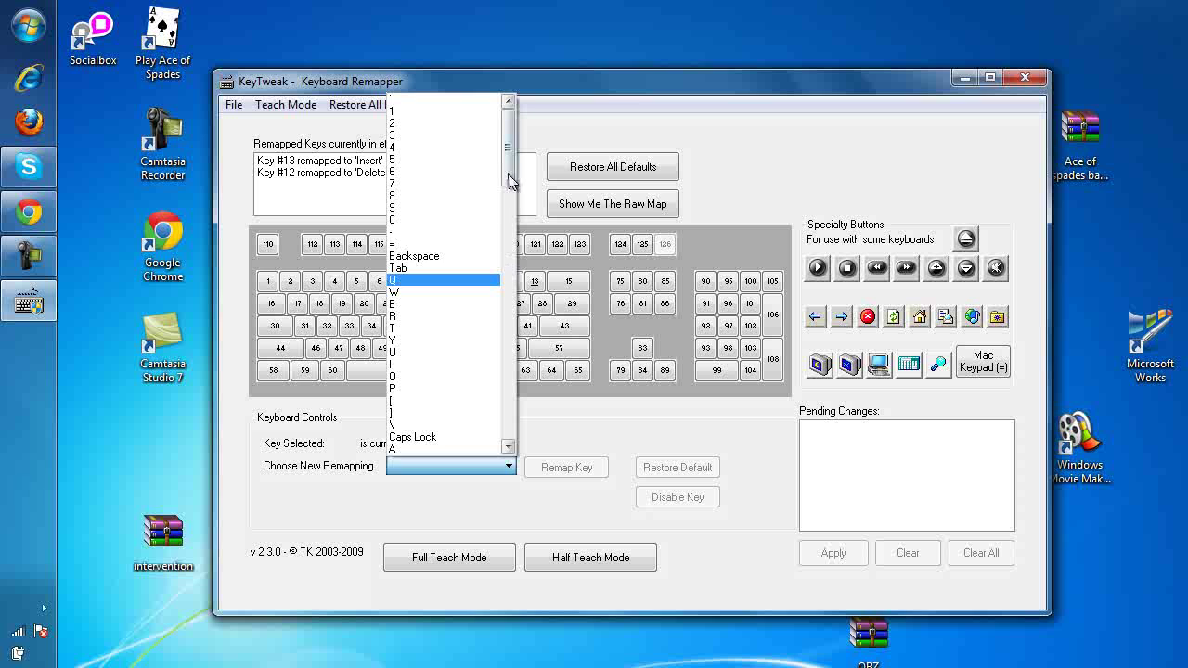
{"action": "left_click", "coordinate": [706, 144]}
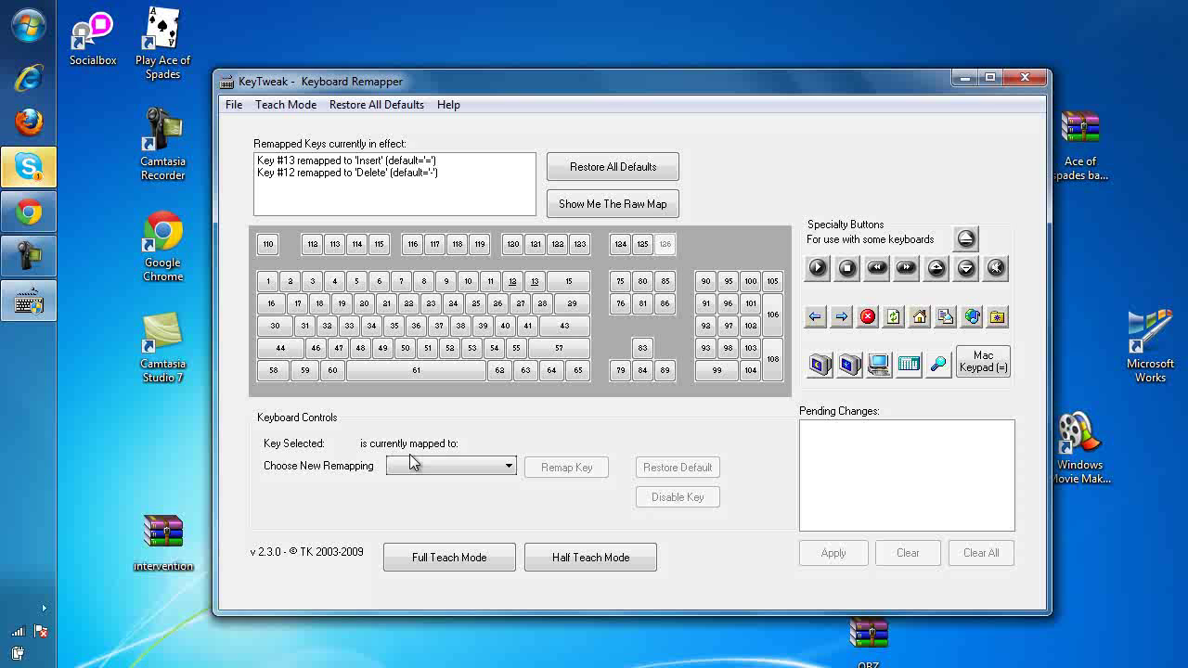
{"action": "left_click", "coordinate": [475, 466]}
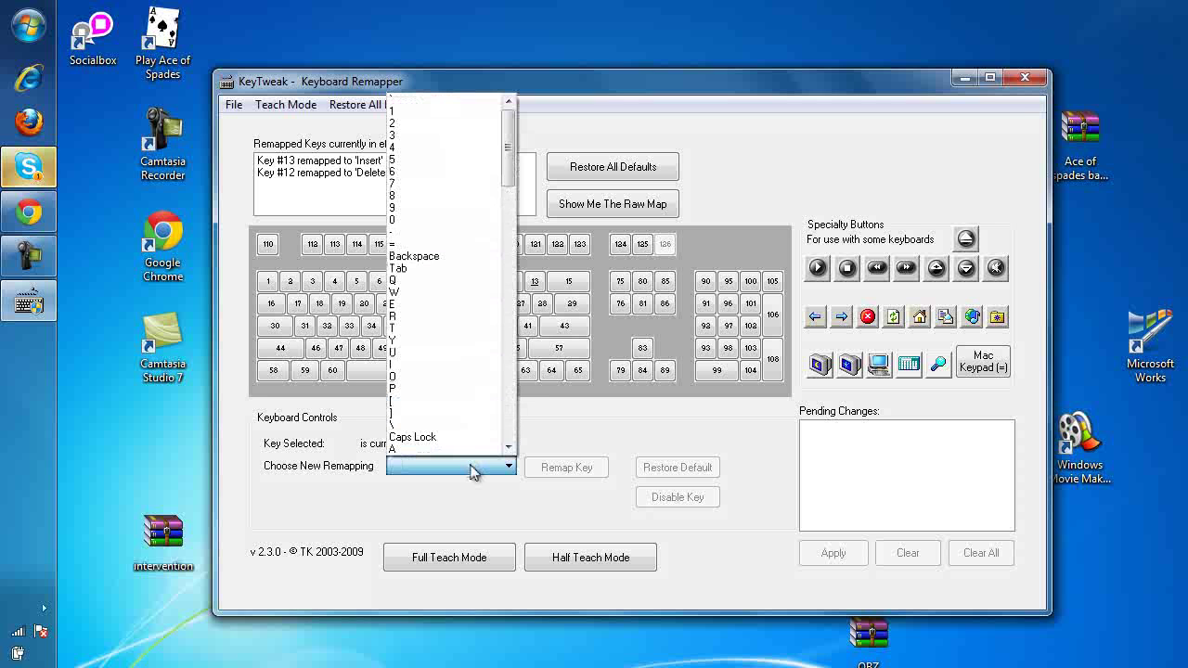
{"action": "mouse_move", "coordinate": [508, 163]}
{"action": "left_mouse_down"}
{"action": "mouse_move", "coordinate": [509, 427]}
{"action": "mouse_move", "coordinate": [510, 318]}
{"action": "left_mouse_up"}
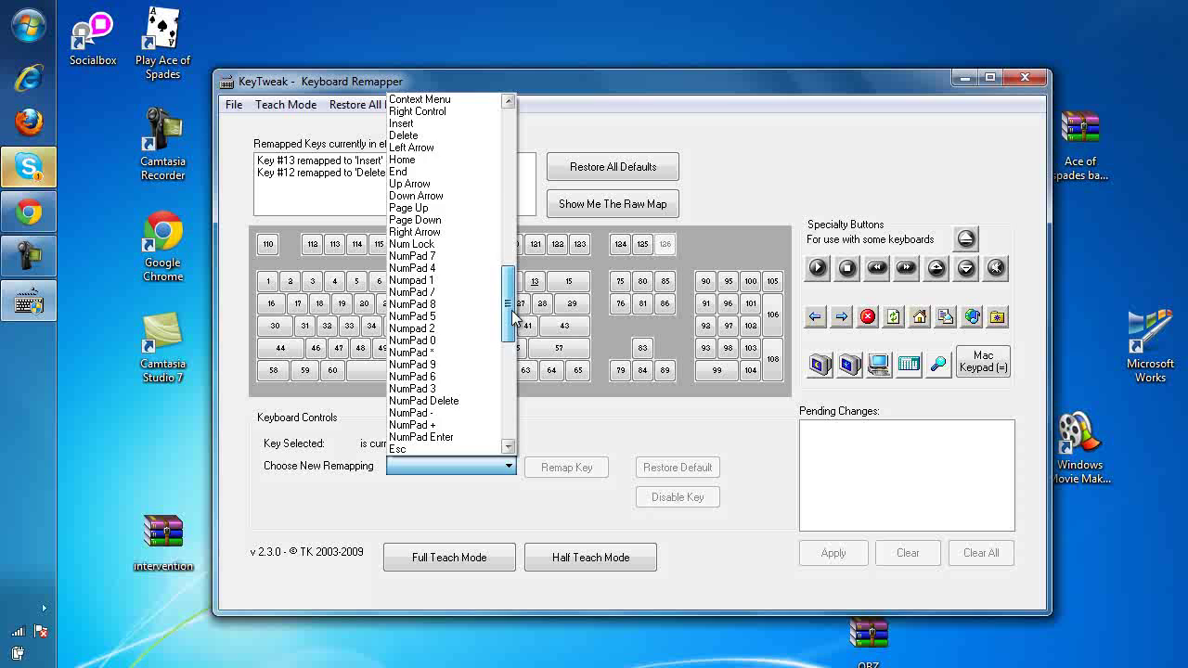
{"action": "left_click", "coordinate": [405, 127]}
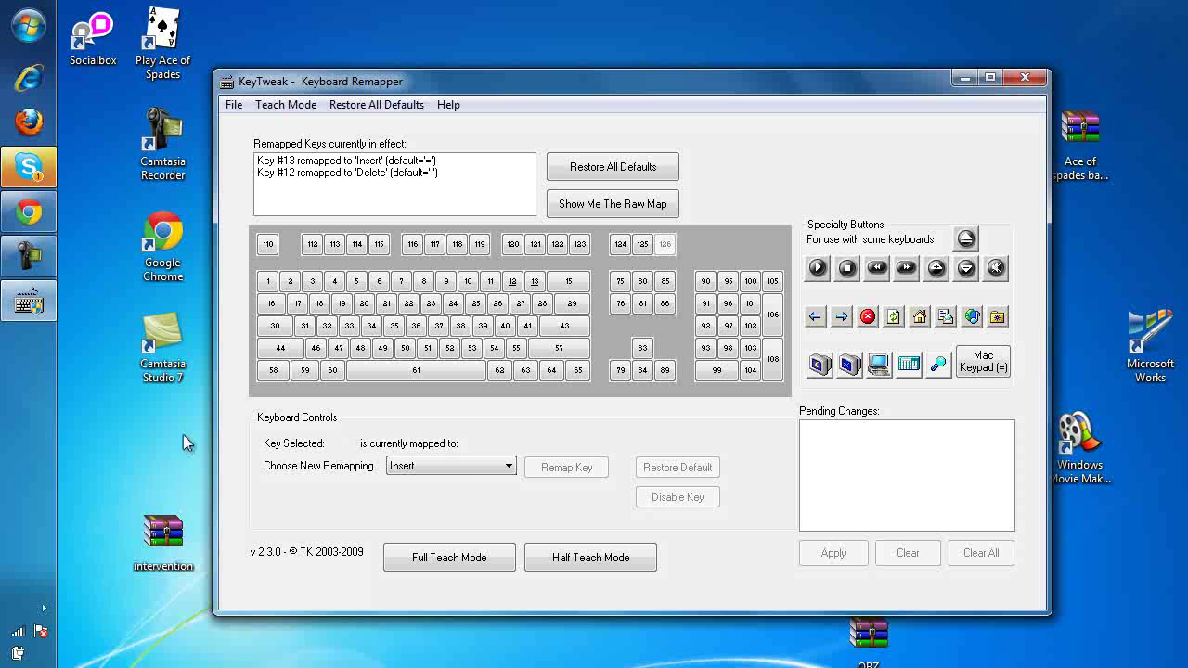
{"action": "left_click", "coordinate": [535, 281]}
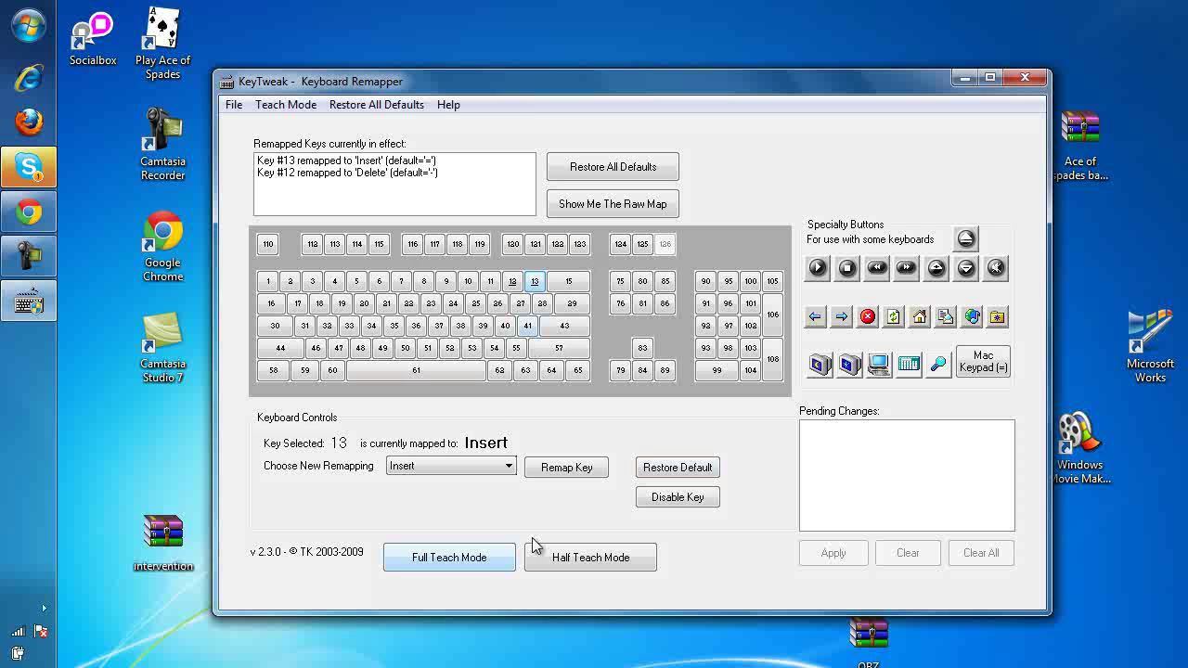
Queue key 13 to Insert and key 12 to Delete, then apply both to the registry
{"action": "left_click", "coordinate": [568, 467]}
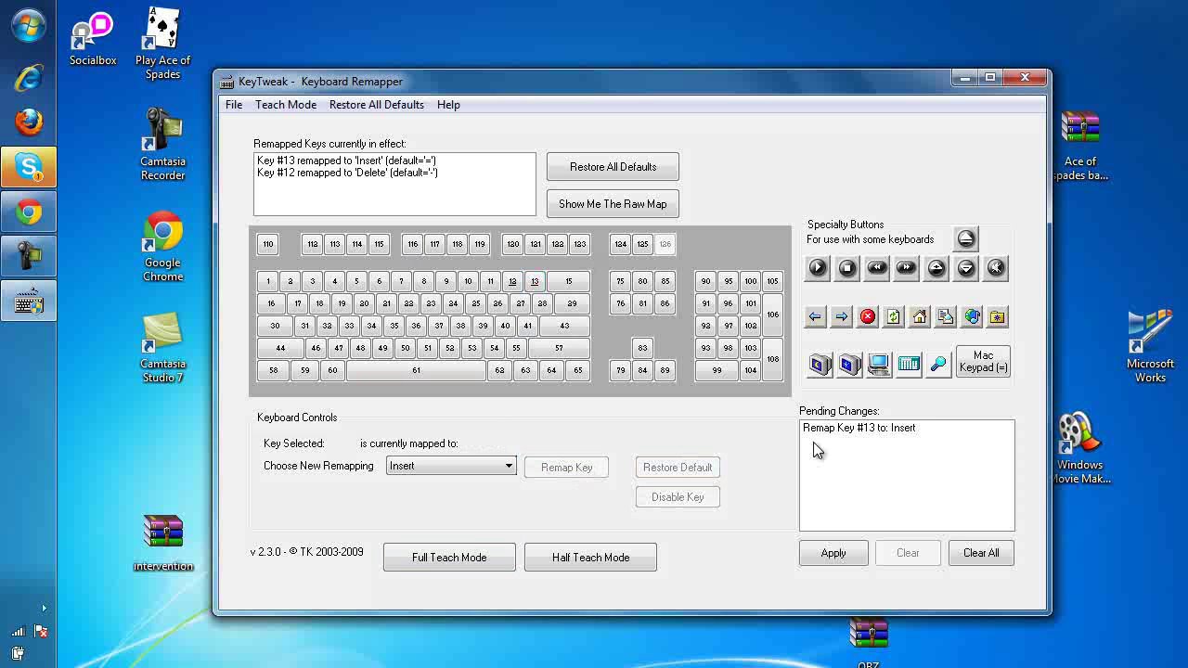
{"action": "left_click", "coordinate": [504, 467]}
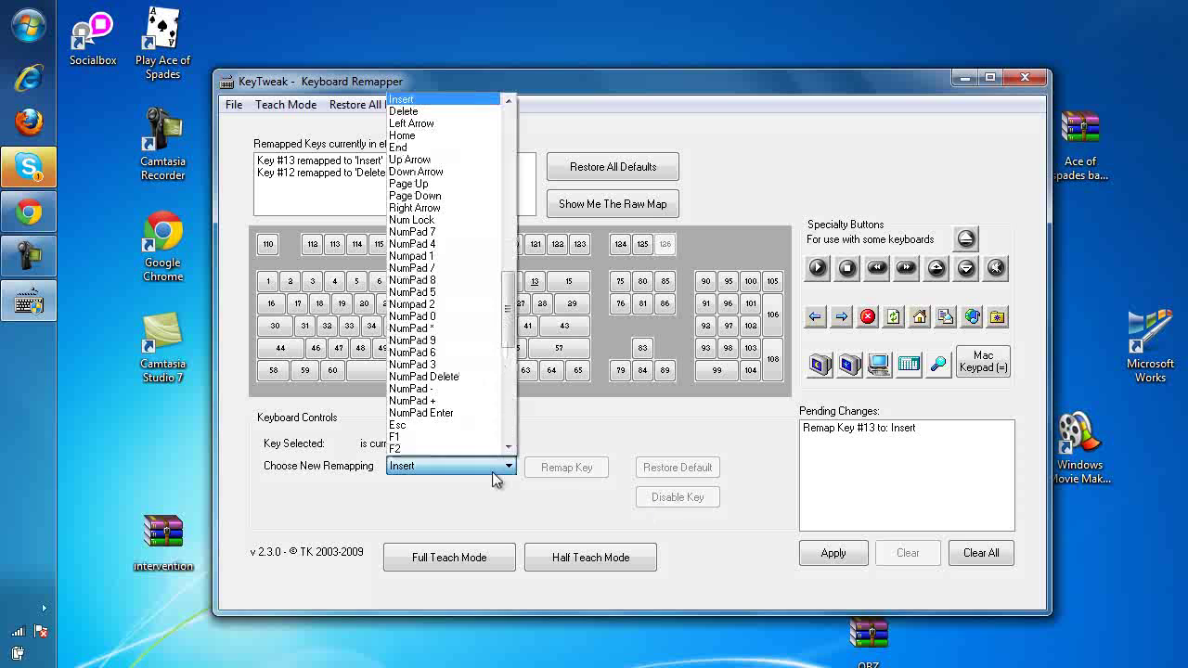
{"action": "left_click", "coordinate": [436, 116]}
{"action": "left_click", "coordinate": [515, 280]}
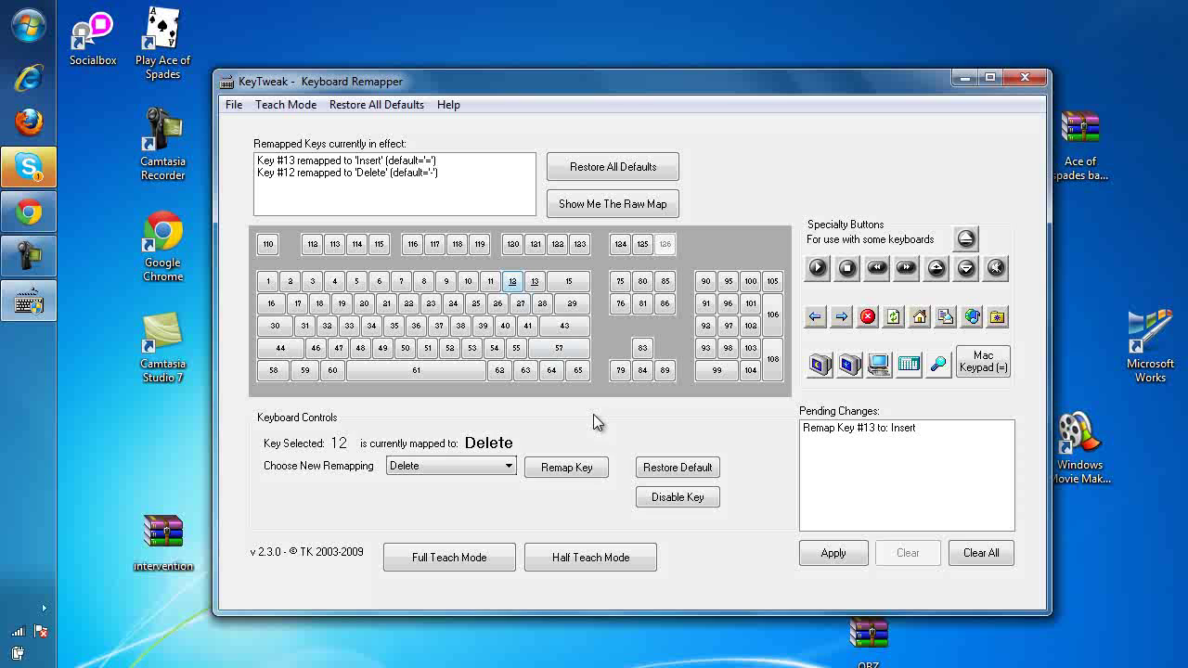
{"action": "left_click", "coordinate": [576, 466]}
{"action": "left_click", "coordinate": [832, 554]}
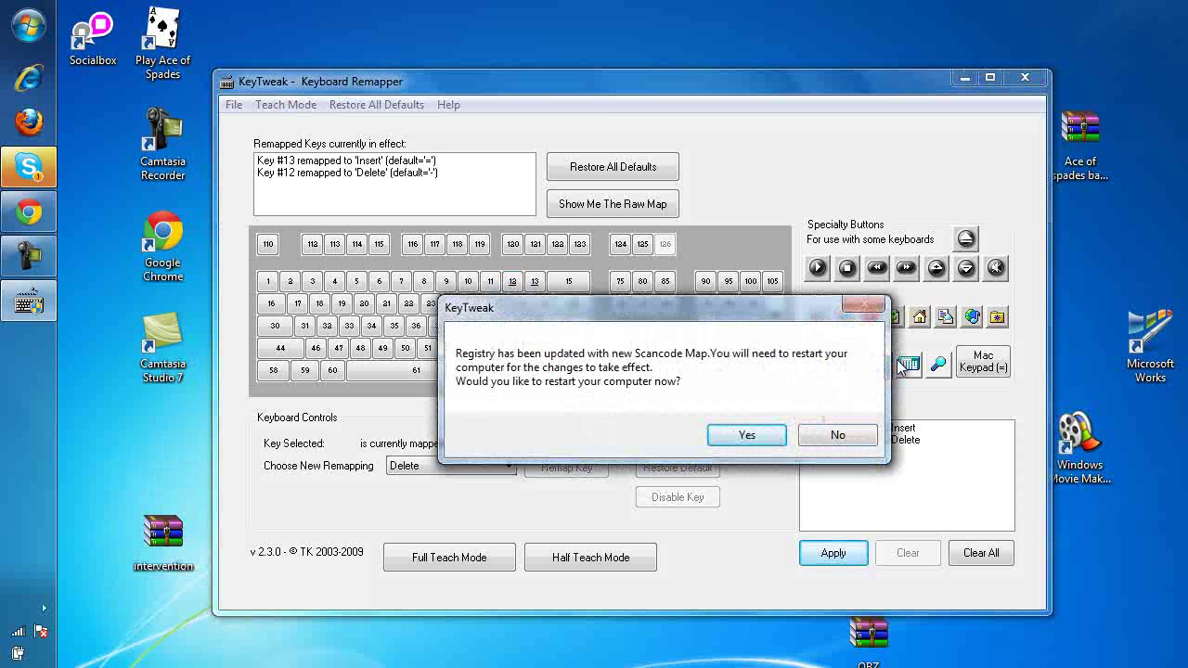
Decline the restart prompt and close KeyTweak
{"action": "left_click", "coordinate": [849, 436]}
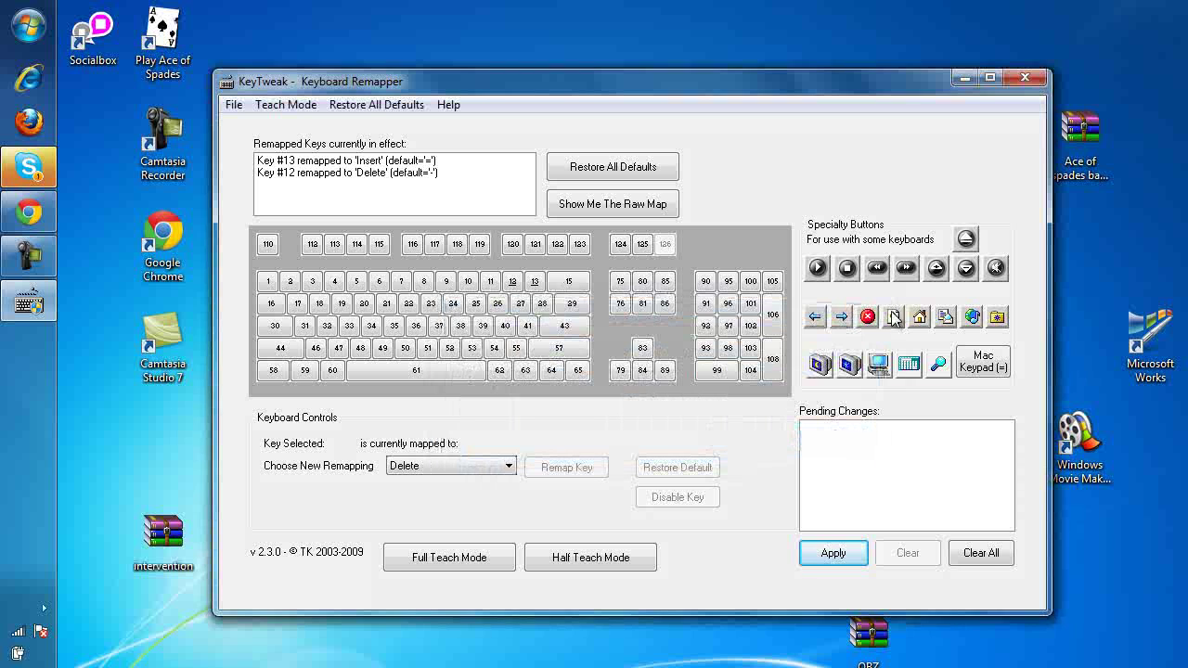
{"action": "left_click", "coordinate": [1028, 79]}
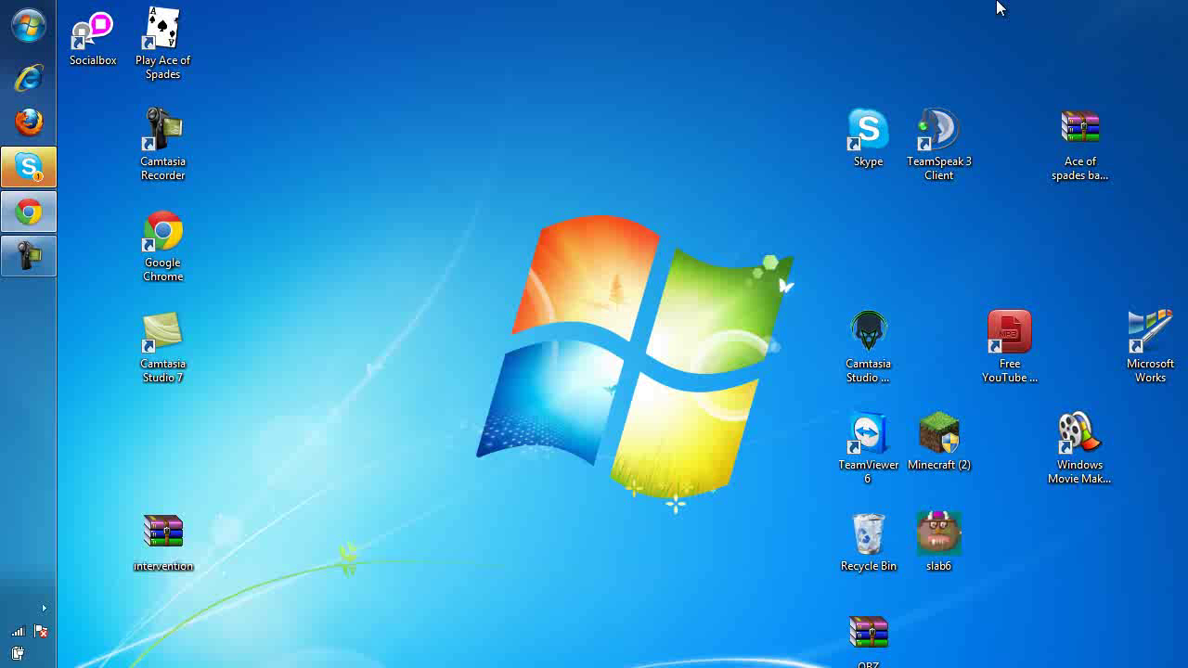